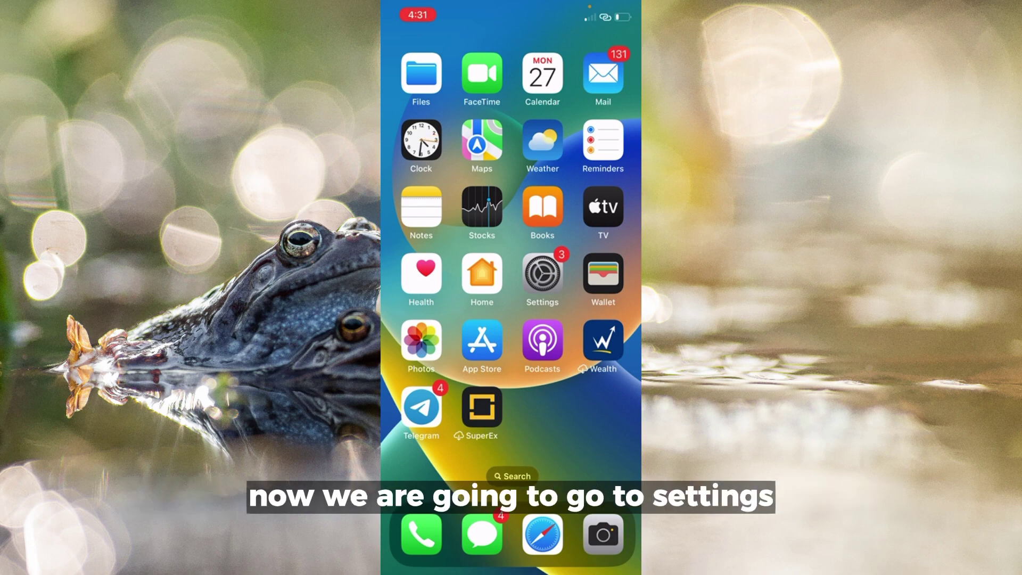
- Forget Nwachukwu's A22 from the iPhone's Bluetooth devices
{"action": "left_click", "coordinate": [543, 273]}
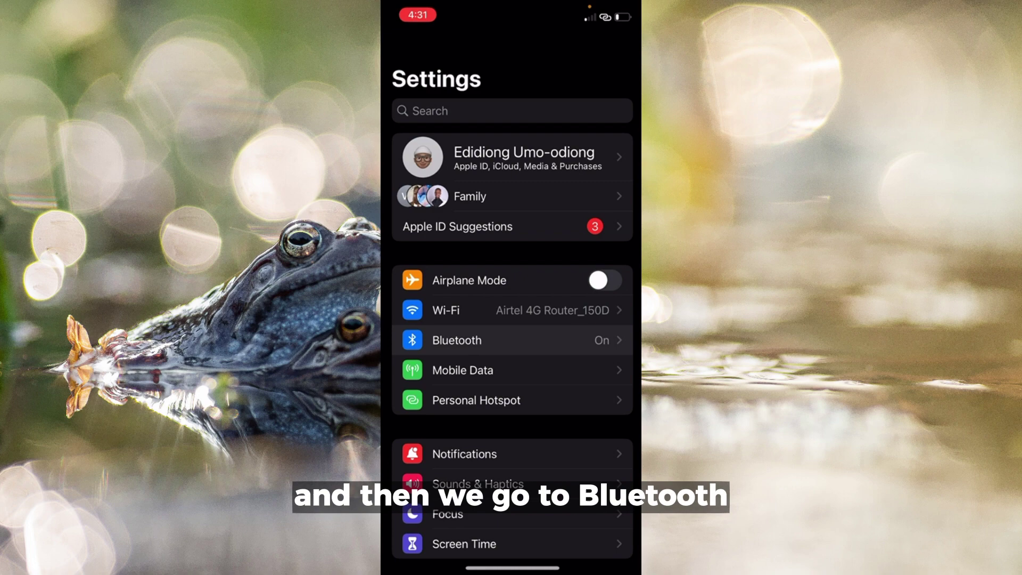
{"action": "left_click", "coordinate": [457, 340]}
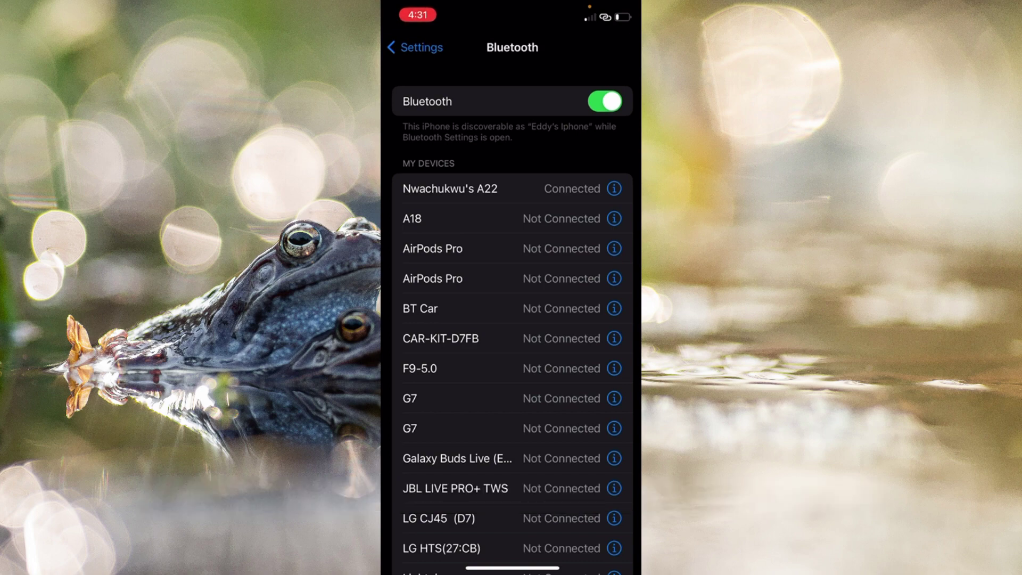
{"action": "left_click", "coordinate": [615, 189]}
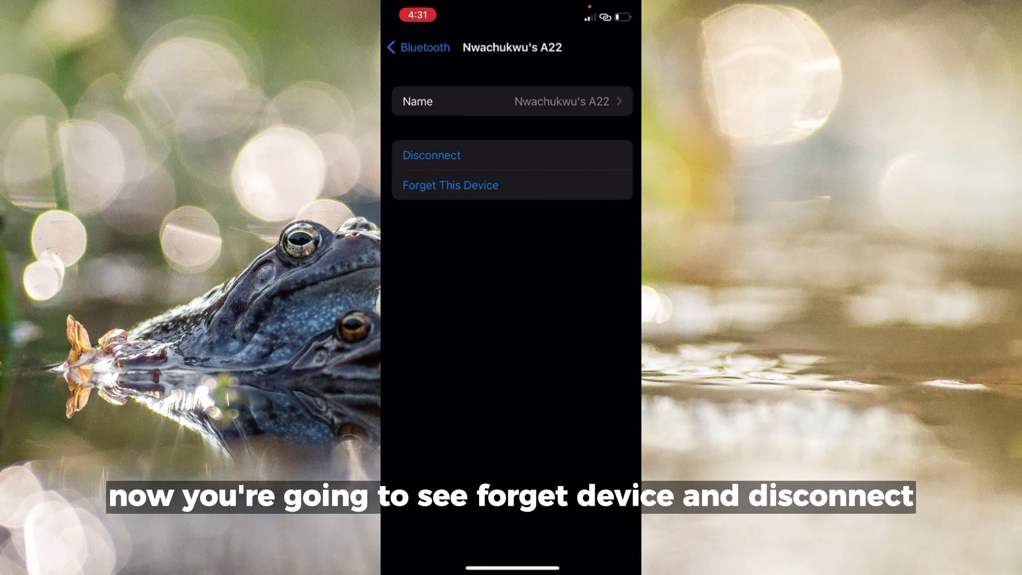
{"action": "left_click", "coordinate": [450, 185]}
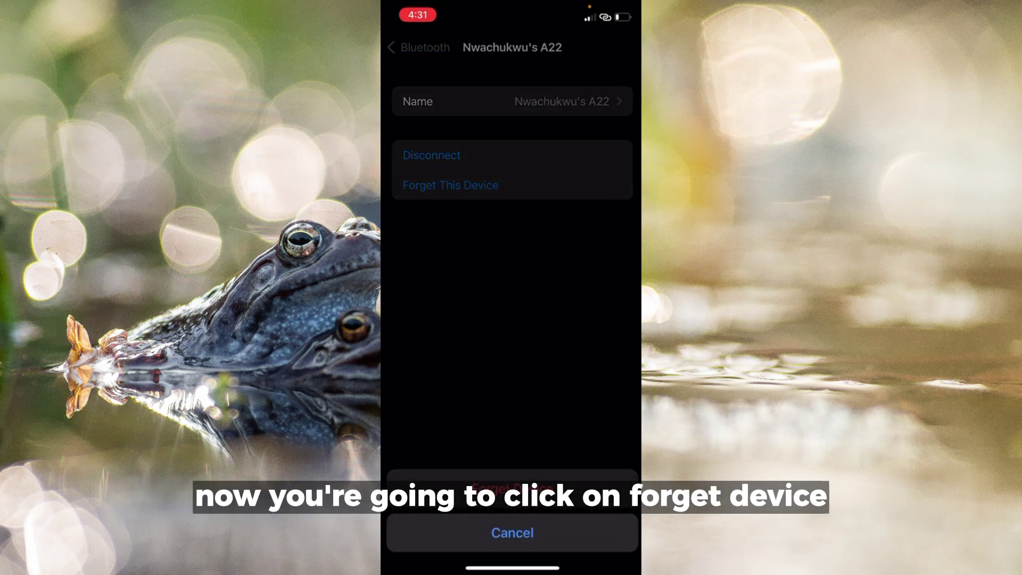
{"action": "left_click", "coordinate": [511, 489]}
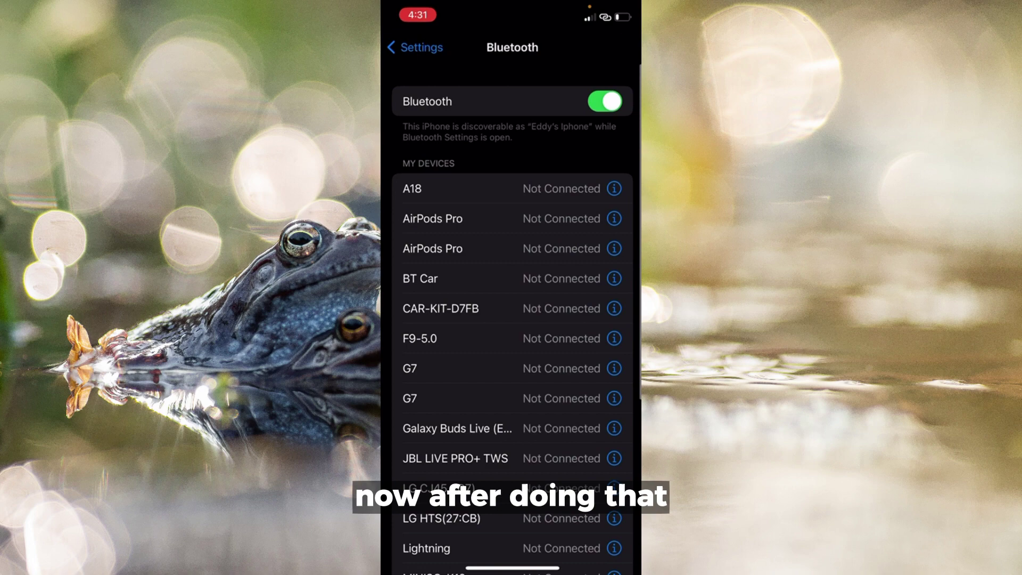
{"action": "scroll", "coordinate": [511, 280], "scroll_direction": "down", "scroll_amount": 5}
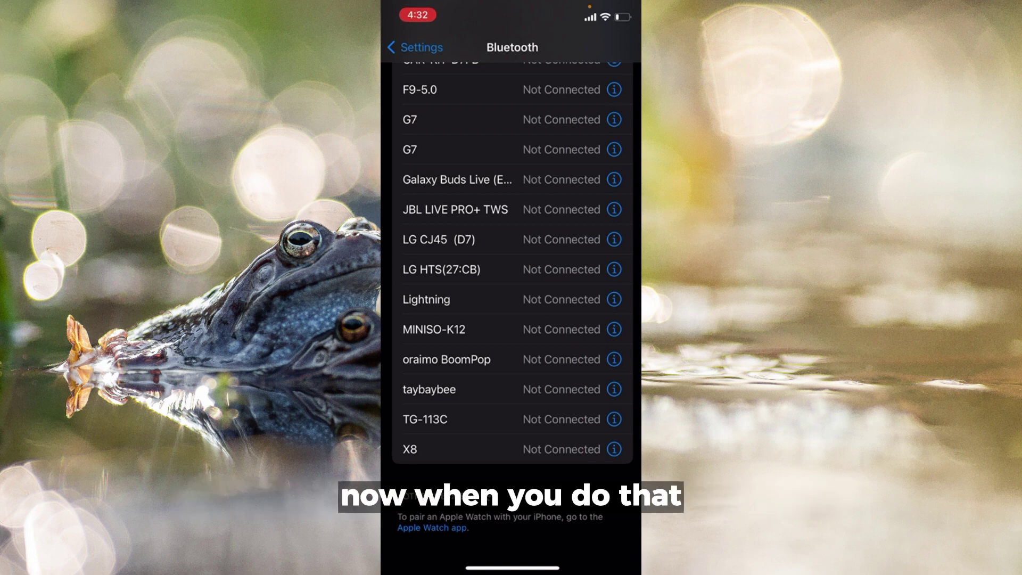
{"action": "scroll", "coordinate": [512, 288], "scroll_direction": "down", "scroll_amount": 1}
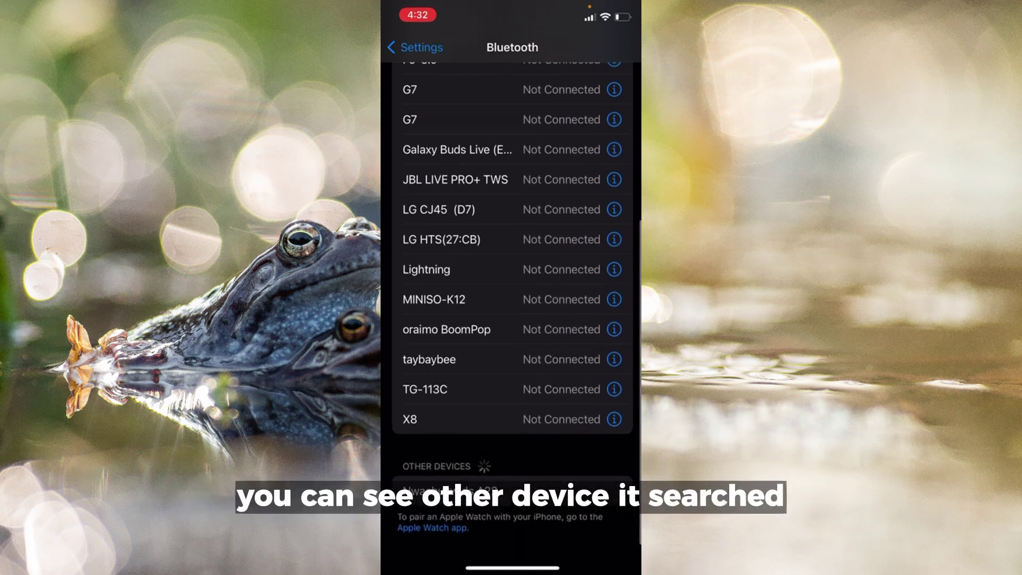
{"action": "scroll", "coordinate": [511, 287], "scroll_direction": "up", "scroll_amount": 1}
{"action": "scroll", "coordinate": [512, 287], "scroll_direction": "up", "scroll_amount": 2}
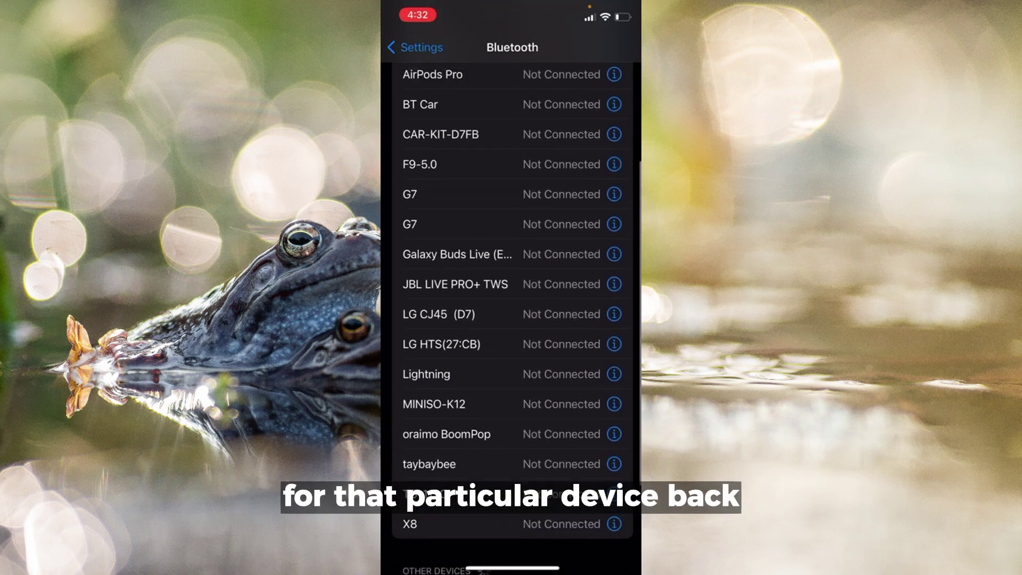
{"action": "scroll", "coordinate": [511, 288], "scroll_direction": "down", "scroll_amount": 2}
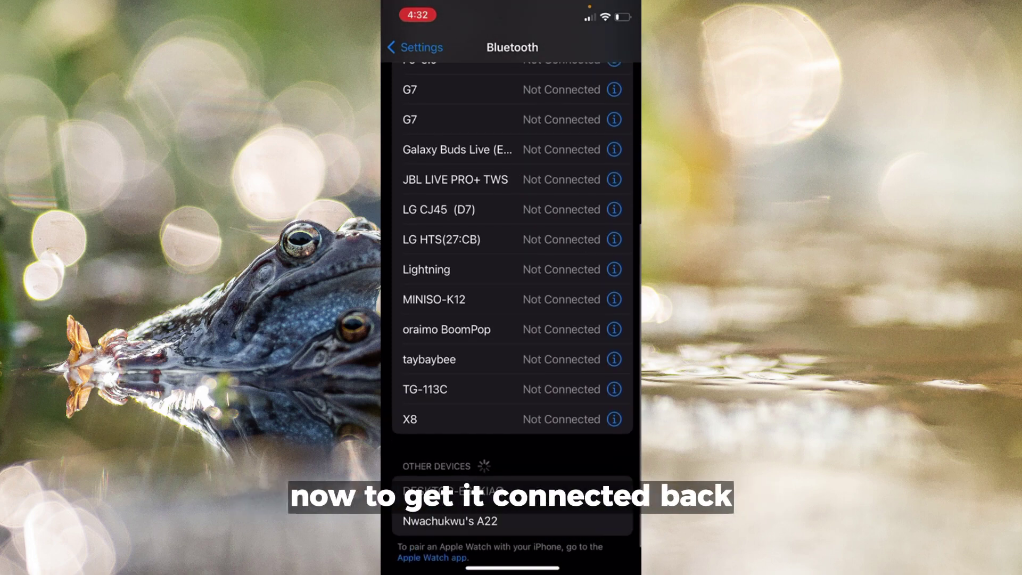
- Select Nwachukwu's A22 under Other Devices and accept its Bluetooth pairing request
{"action": "left_click", "coordinate": [449, 521]}
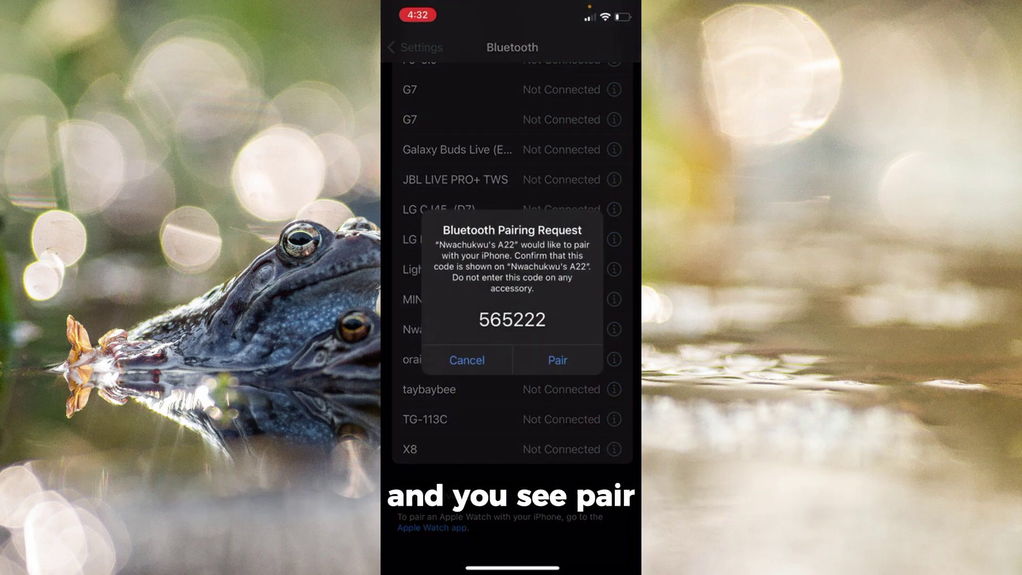
{"action": "left_click", "coordinate": [558, 360]}
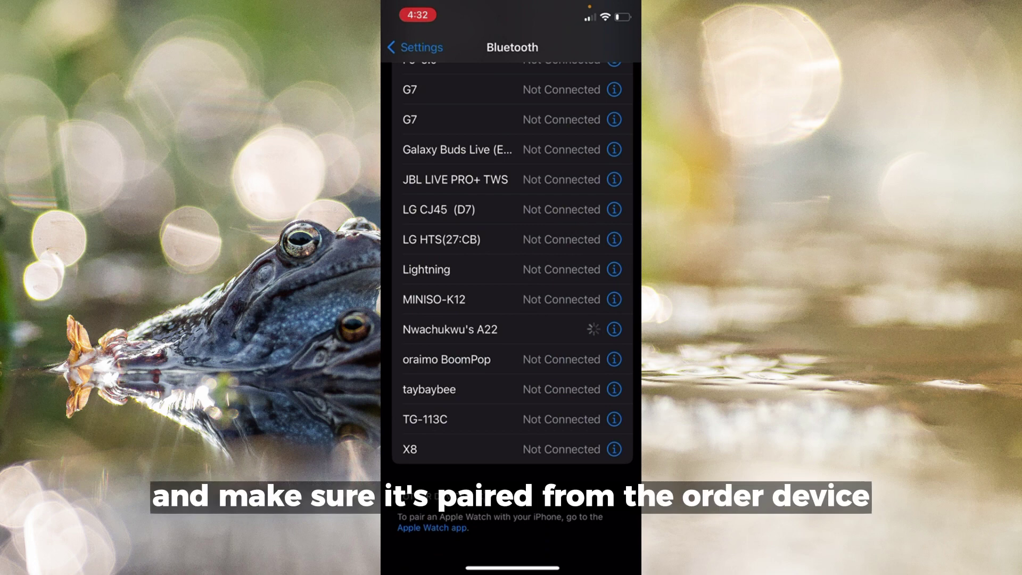
{"action": "scroll", "coordinate": [511, 288], "scroll_direction": "up", "scroll_amount": 10}
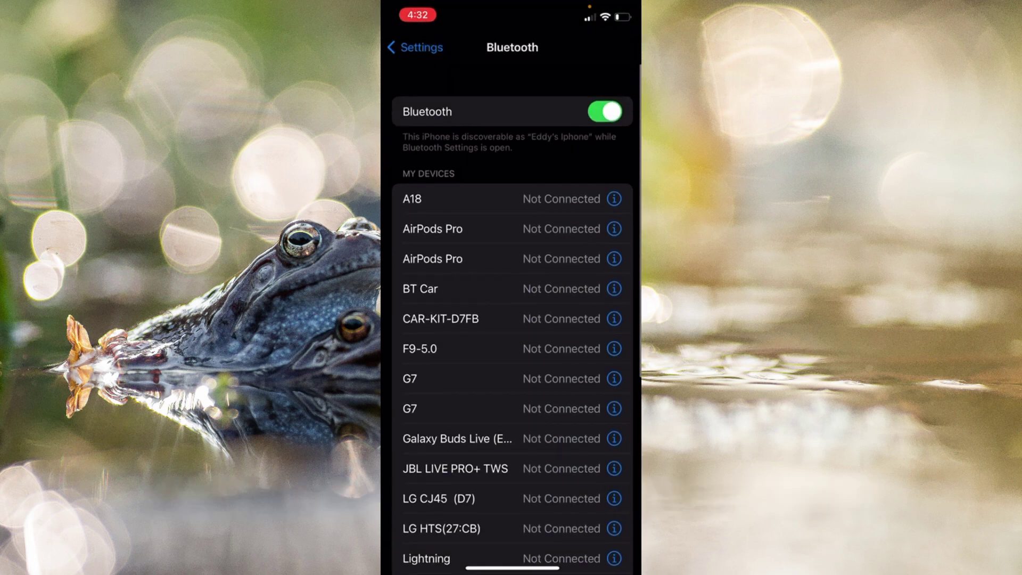
{"action": "scroll", "coordinate": [511, 287], "scroll_direction": "down", "scroll_amount": 1}
{"action": "scroll", "coordinate": [511, 288], "scroll_direction": "down", "scroll_amount": 3}
{"action": "scroll", "coordinate": [511, 288], "scroll_direction": "down", "scroll_amount": 2}
{"action": "scroll", "coordinate": [511, 320], "scroll_direction": "down", "scroll_amount": 1}
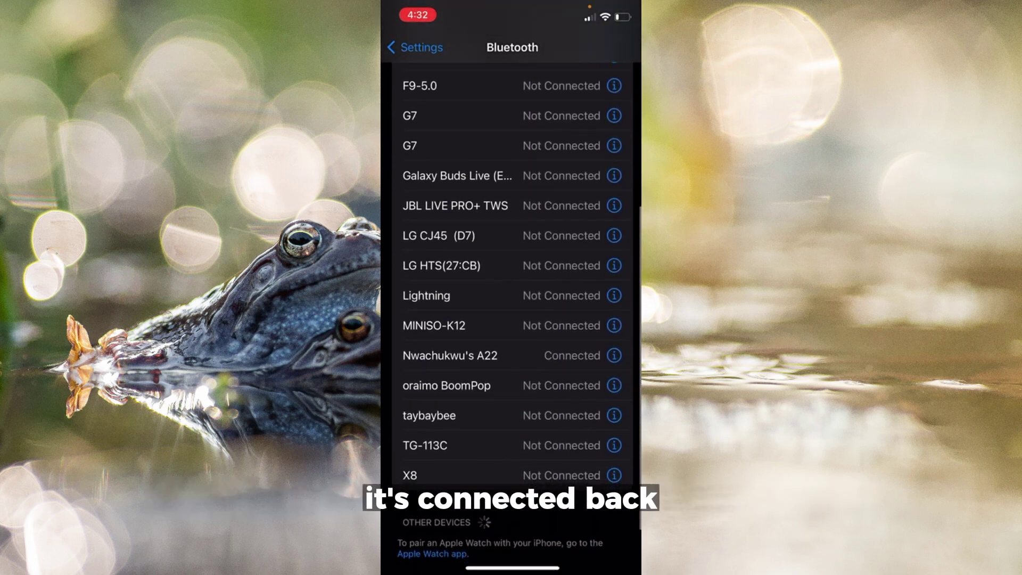